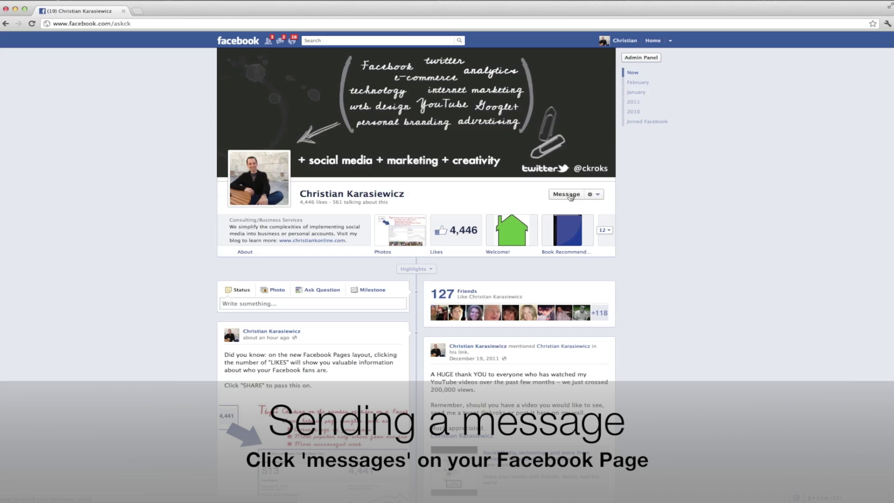
Send "Test message to Christian K Page." to the Page as a new conversation.
click(570, 196)
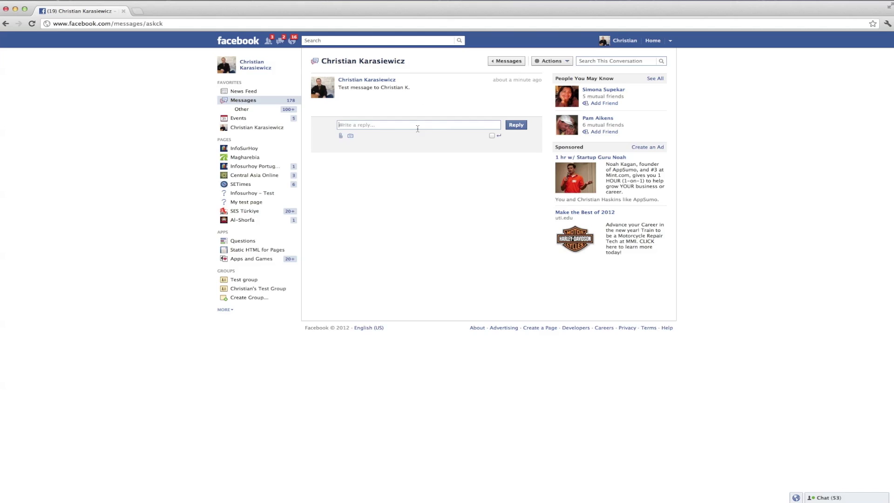
text(Test message to Christian K Page.)
click(516, 125)
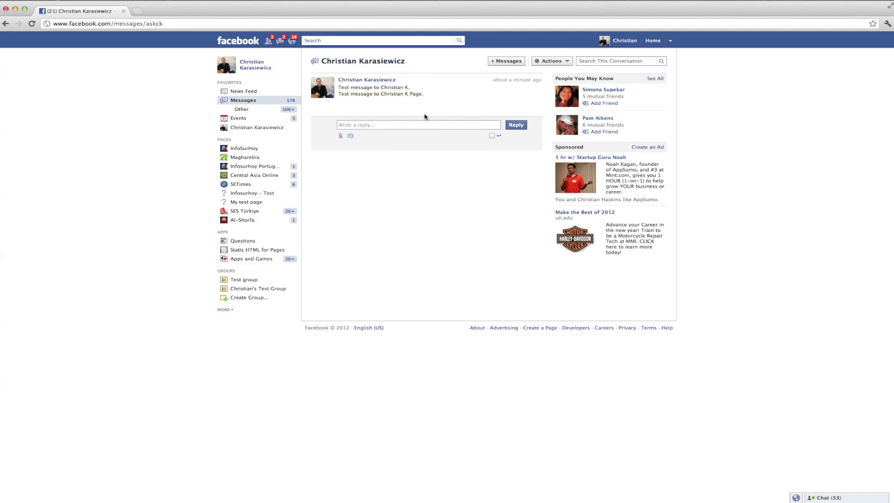
Find the Christian Karasiewicz Page via search and show its Admin Panel listing the new message.
click(348, 41)
text(christi)
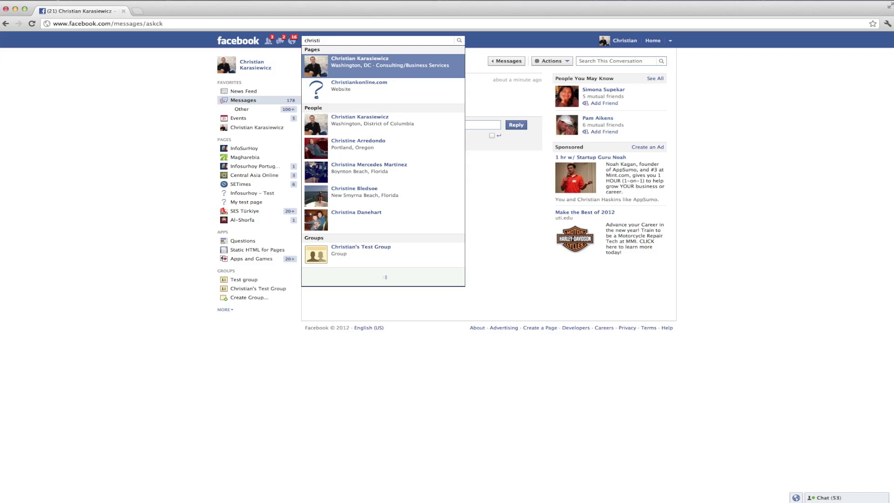
click(362, 59)
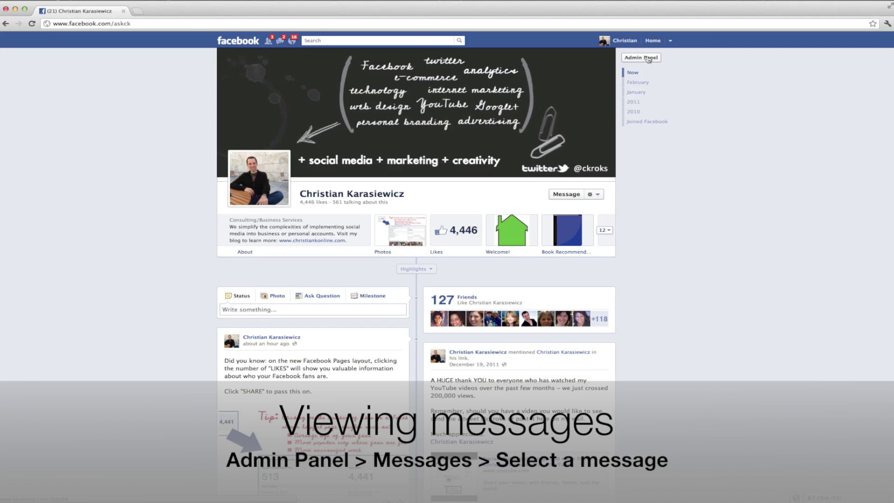
click(649, 59)
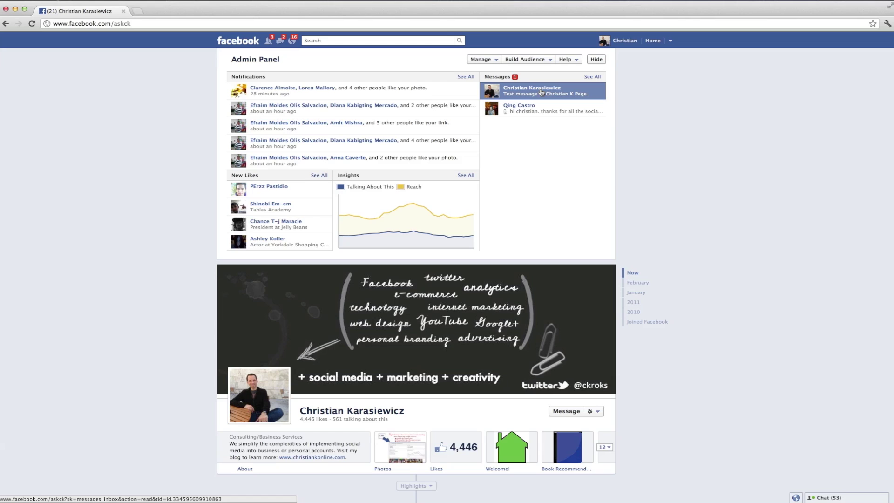
Reply to the test message as the Page with "Reply back from the Facebook Page.".
click(541, 93)
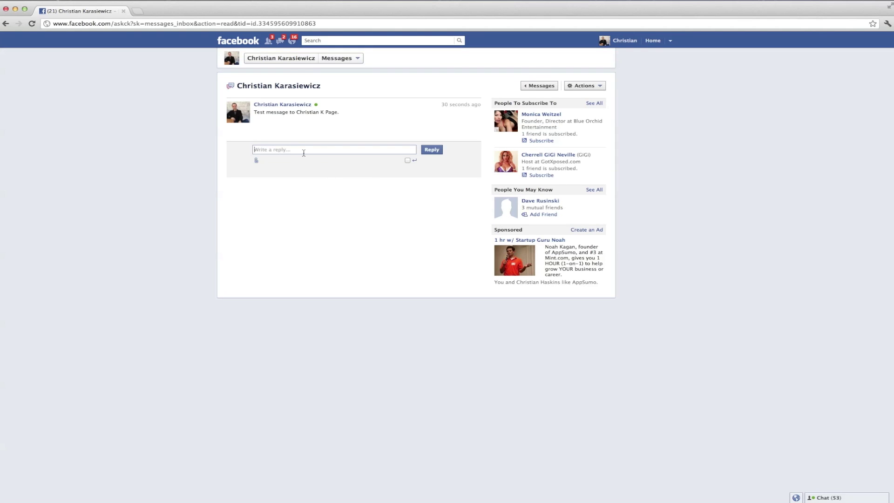
text(Reply back from the Facebook Page.)
click(431, 150)
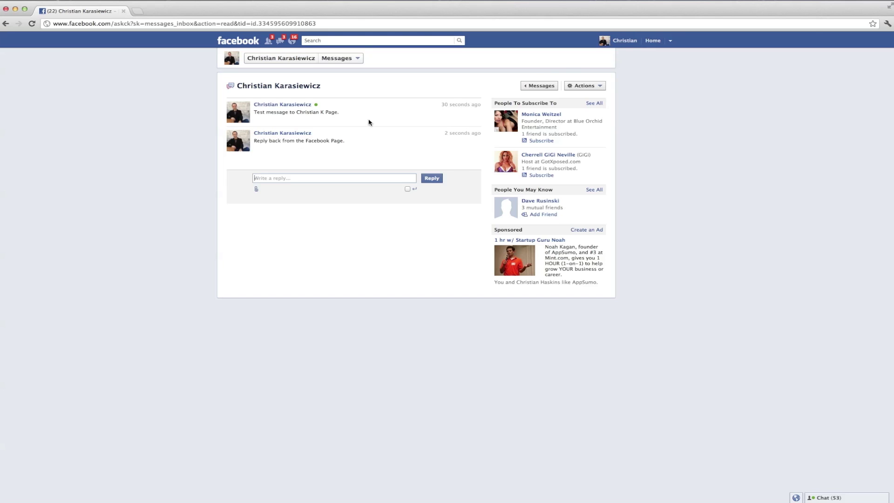
Delete both the test message and the Page's reply via Actions > Delete Messages, confirming.
click(600, 86)
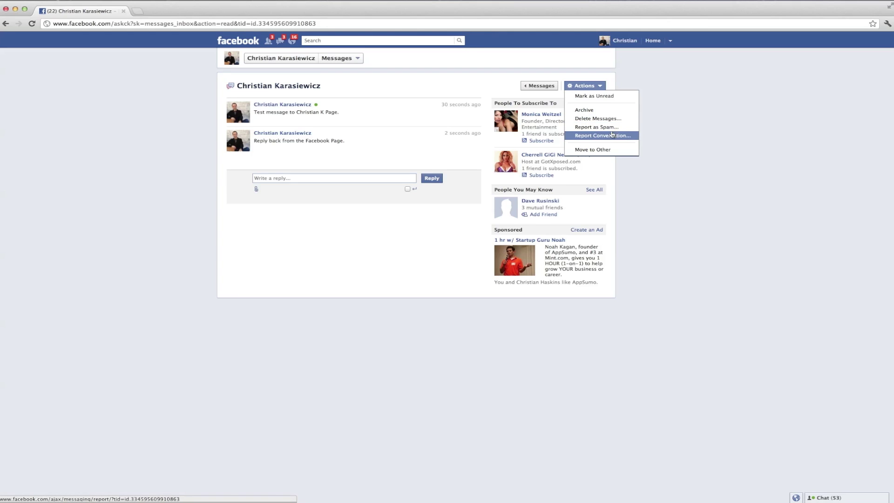
click(592, 119)
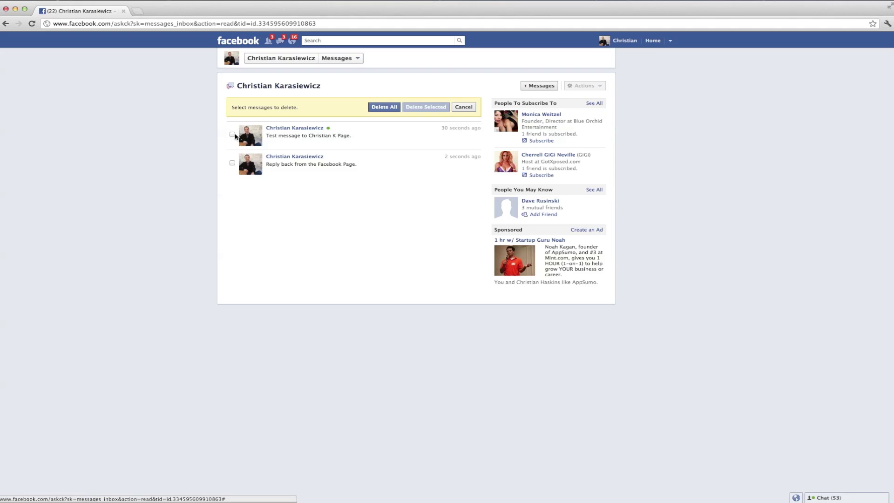
click(235, 140)
click(237, 162)
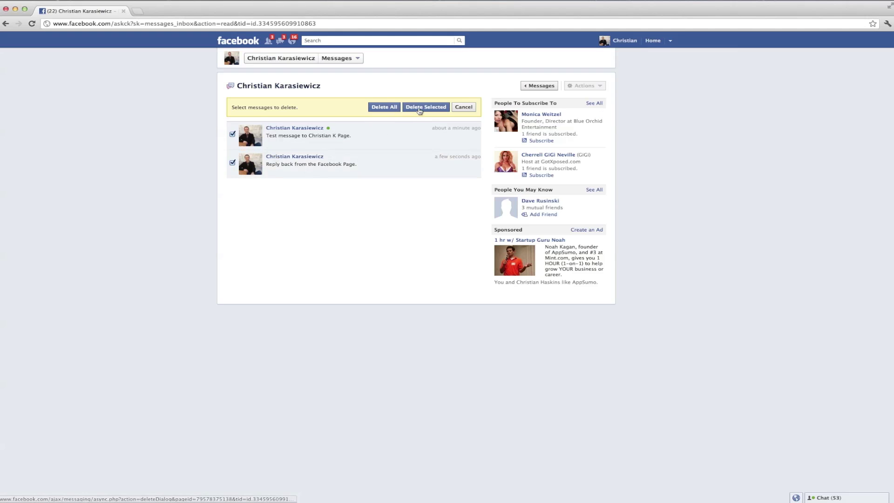
click(422, 110)
click(468, 124)
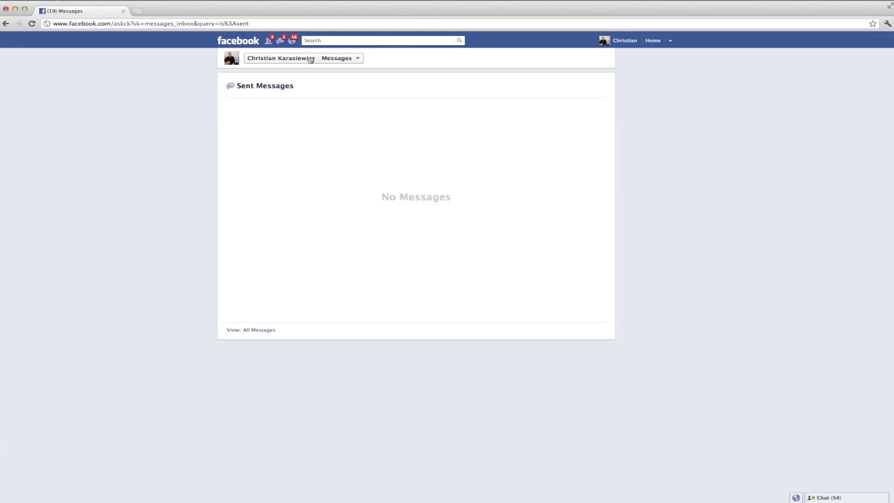
Return to the Christian Karasiewicz Page and hide the Admin Panel to show the timeline.
click(284, 58)
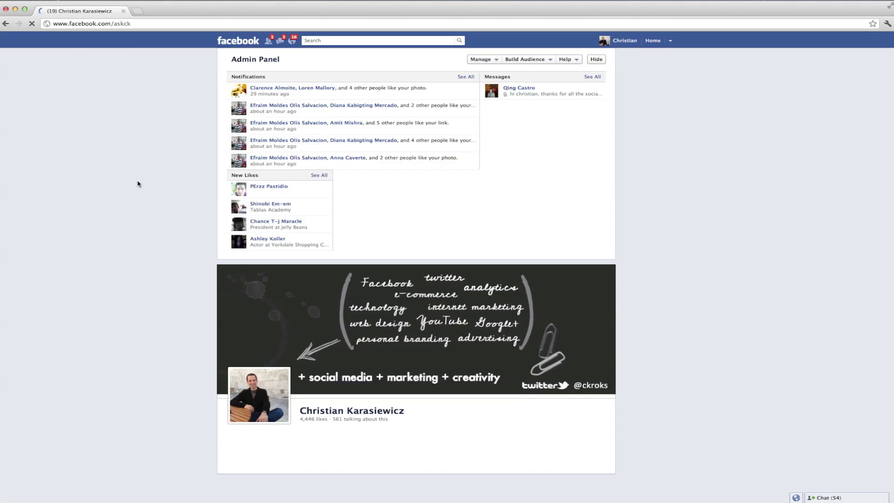
click(596, 59)
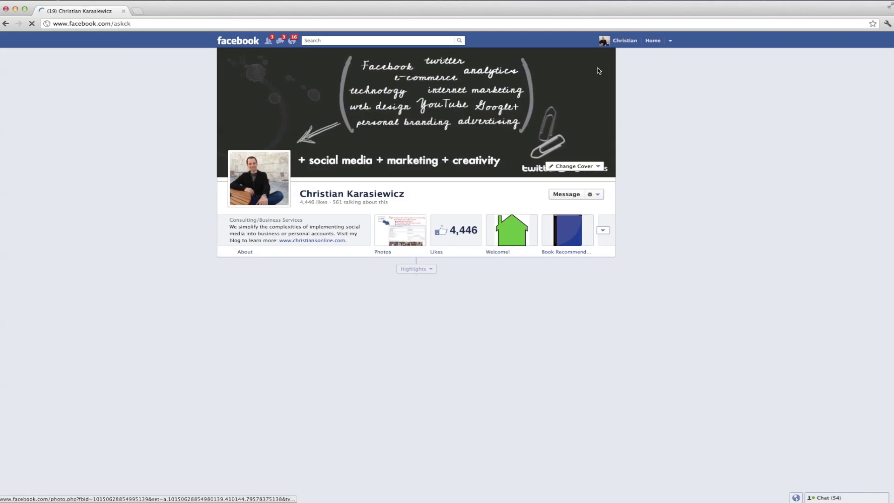